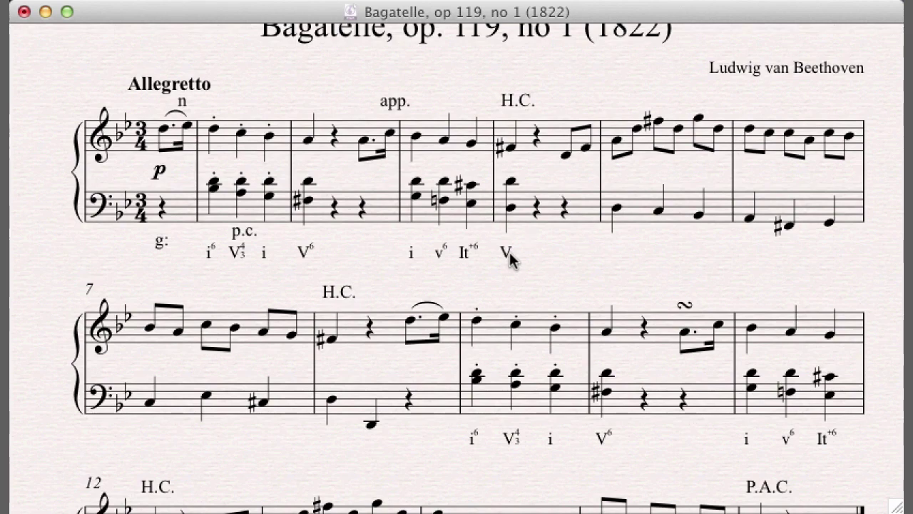
Step: Advance the Roman-numeral entry to the next bass note, under bar 5
key(space)
Step: Label bar 5's bass notes V, 4/2 (stacked) and i6
text(V)
key(Escape)
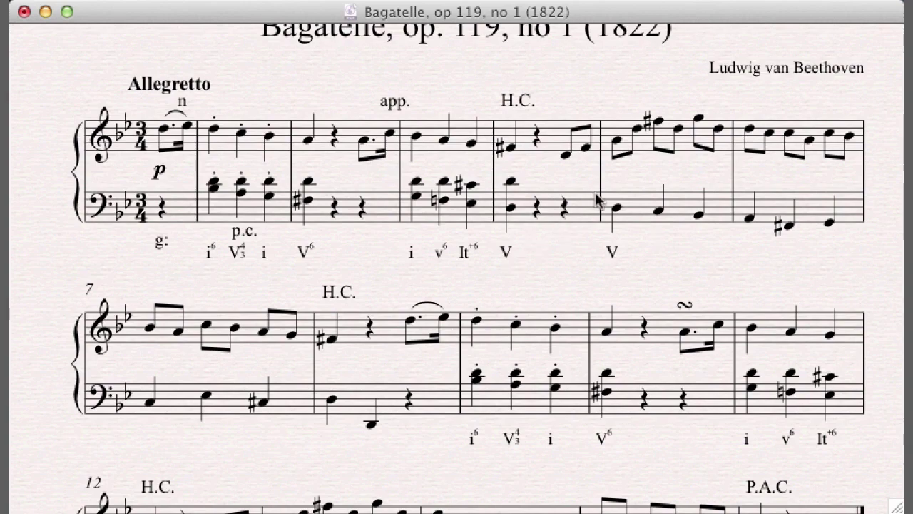
click(658, 212)
key(ctrl+l)
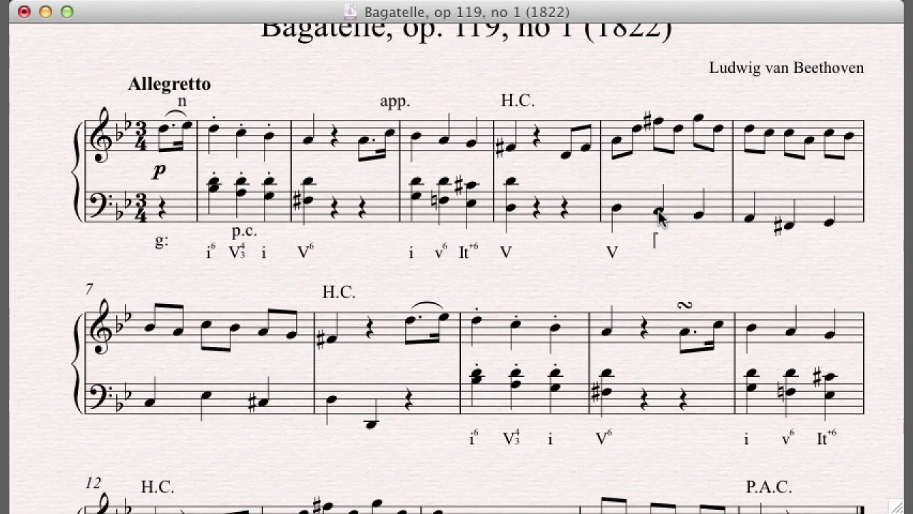
text(42)
key(Return)
text(2)
key(space)
text(i6)
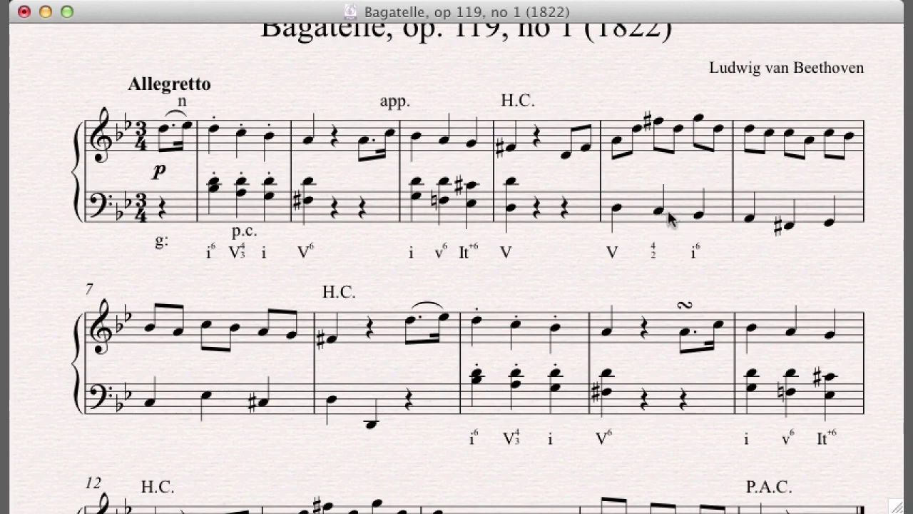
key(space)
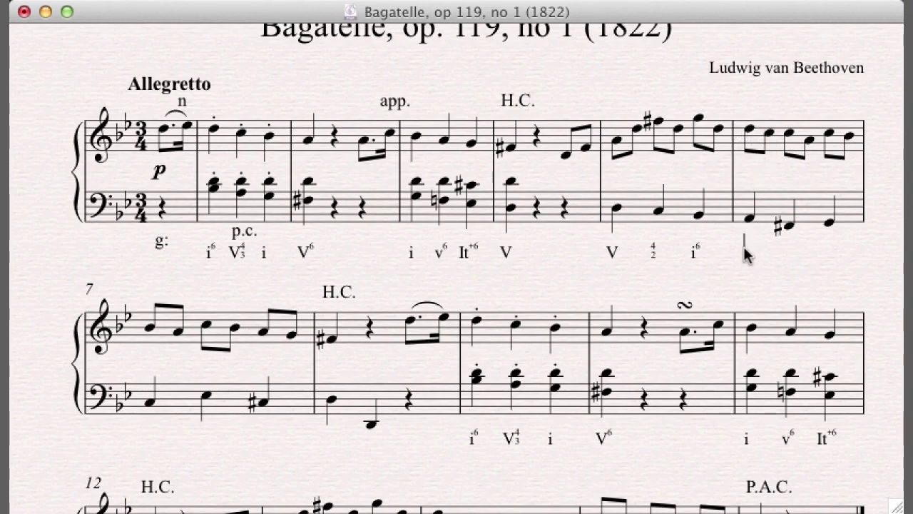
Step: Label bar 6's bass notes V4/3, V6/5 and i
text(V)
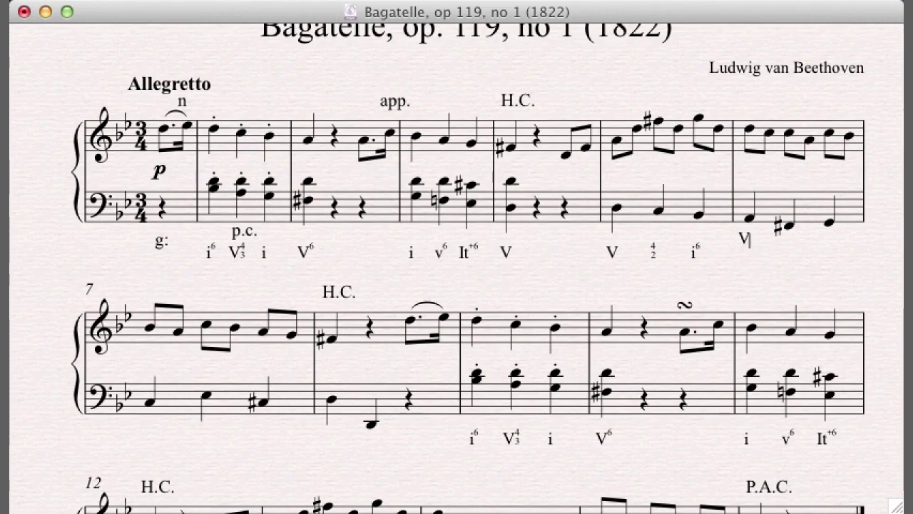
text(43)
key(space)
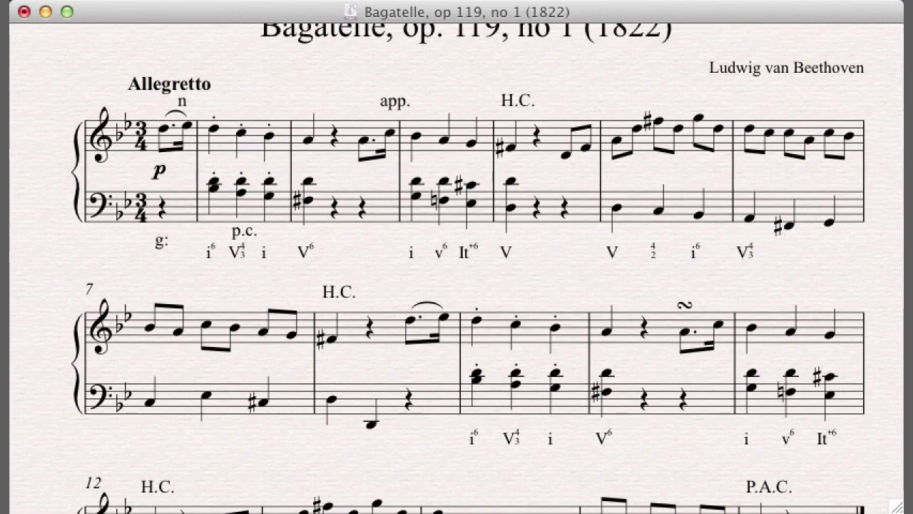
text(V65)
key(space)
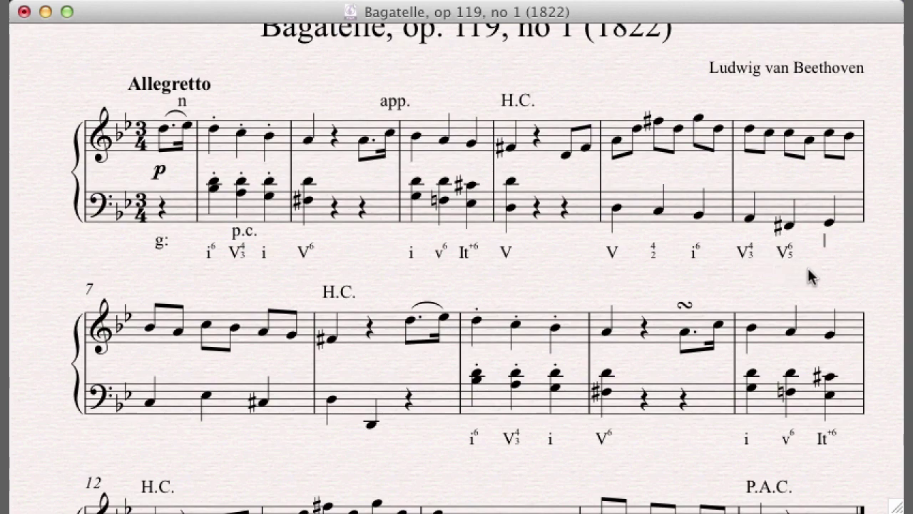
text(i)
key(Escape)
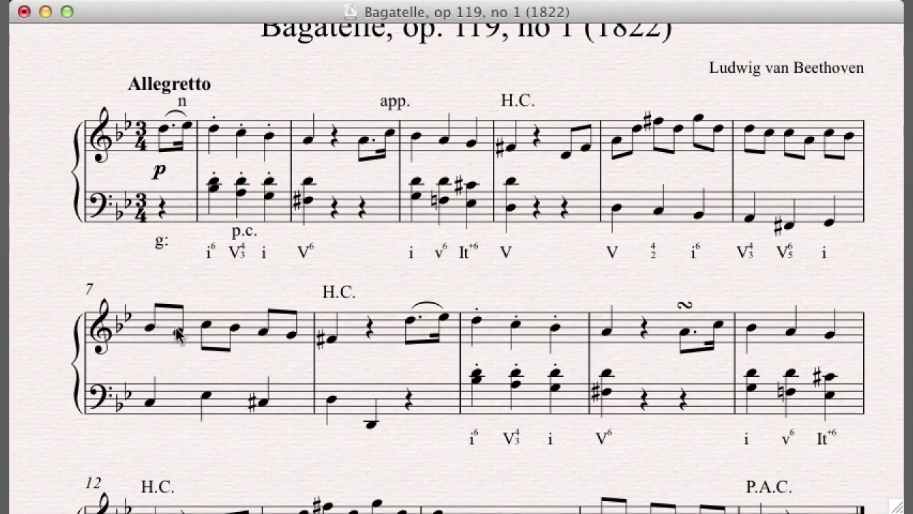
Step: Type ii°6, iv6 and V6/V beneath bar 7's bass, then a closing V beneath bar 8
click(150, 327)
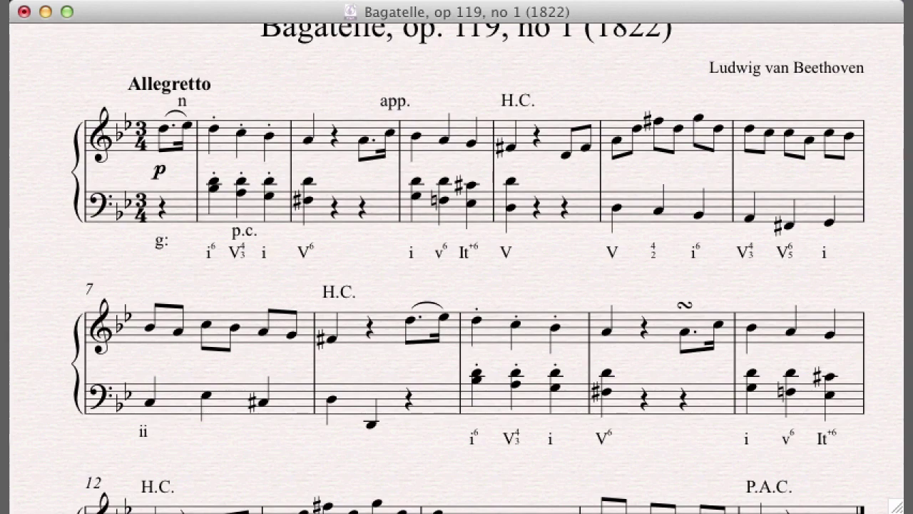
text(o6)
text(iv)
text(6)
key(space)
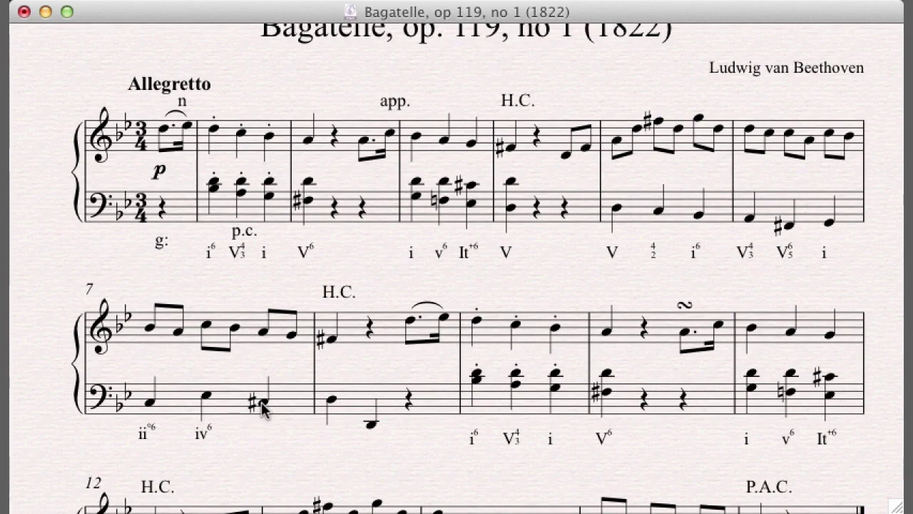
text(V7)
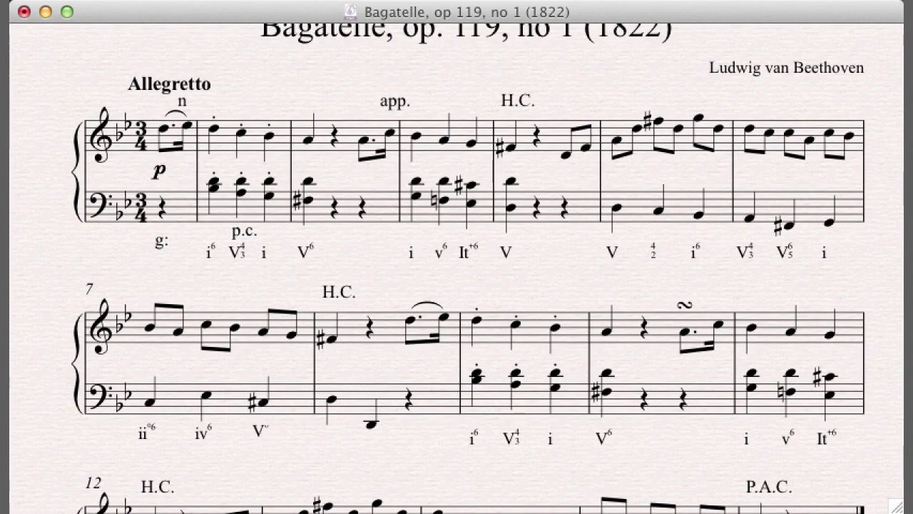
text(/V)
key(space)
text(V)
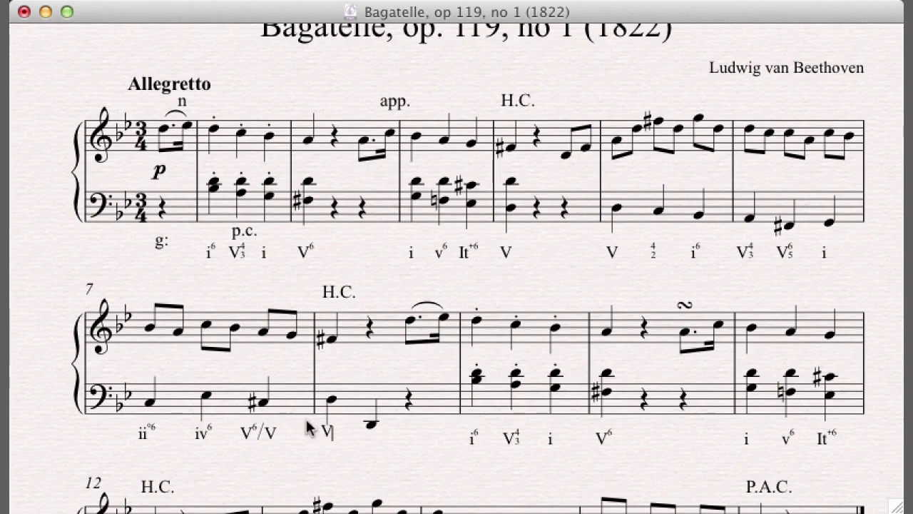
key(Escape)
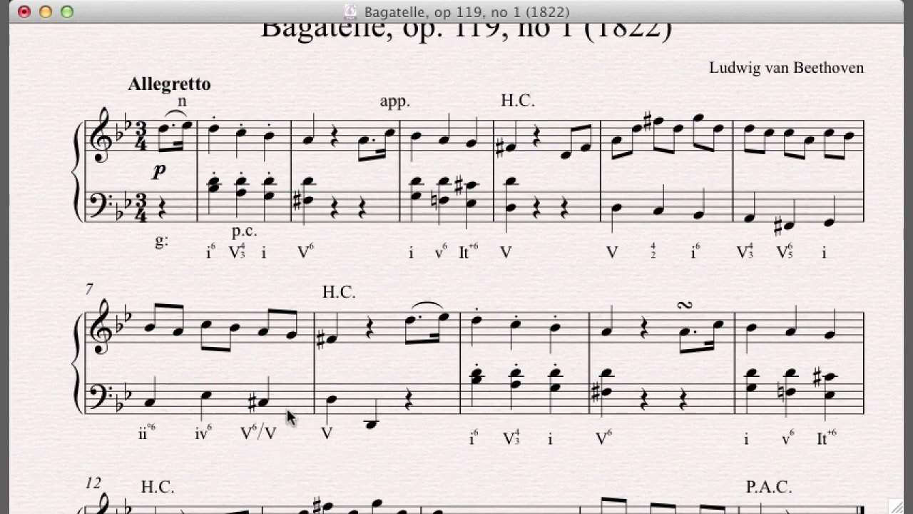
Step: Add 'secondary' / 'dominant' as two-line text above bar 7's bass C♯
click(263, 404)
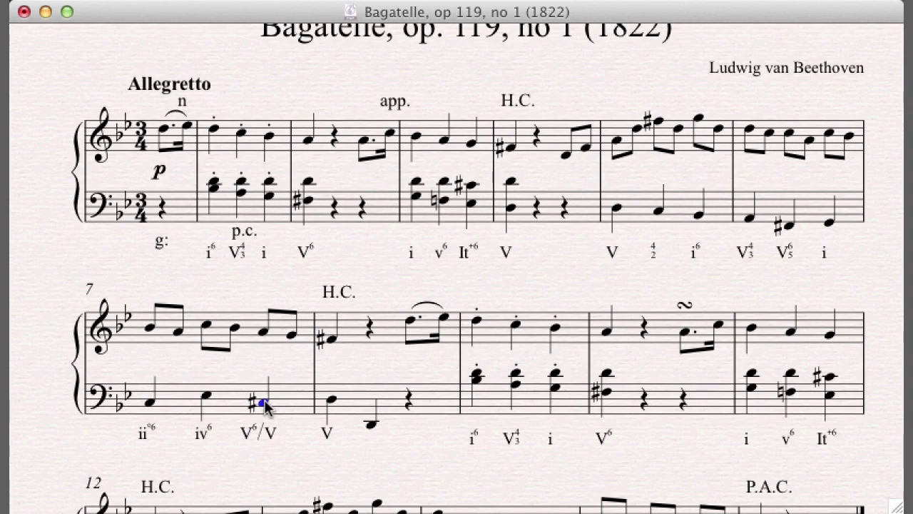
key(super+t)
text(sec)
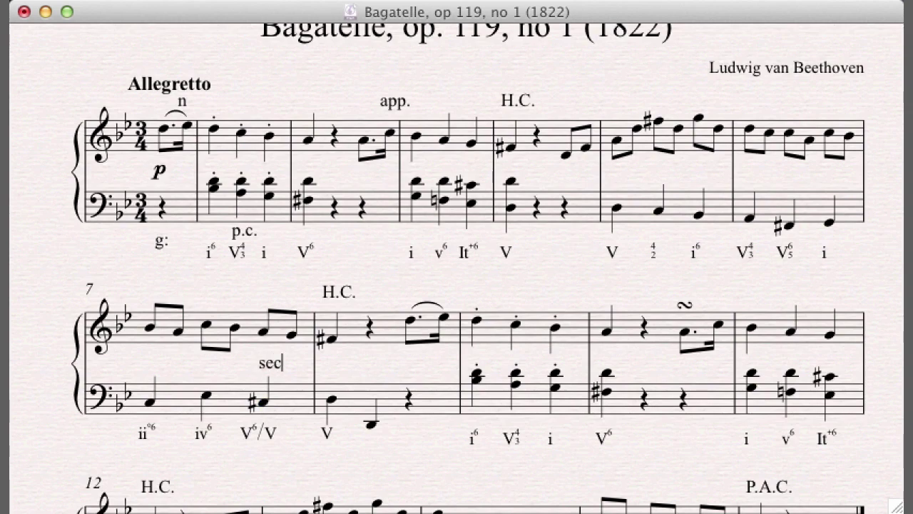
text(ondary)
key(Return)
text(domin)
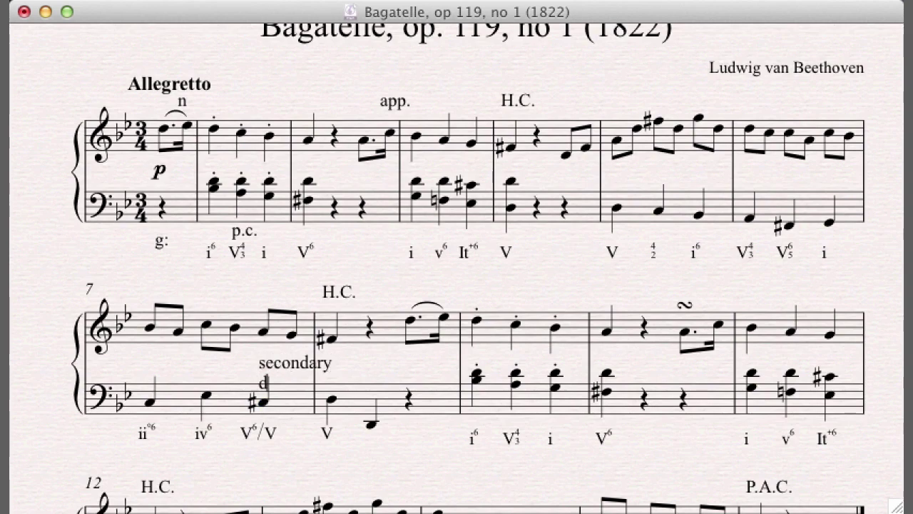
text(ant)
click(365, 365)
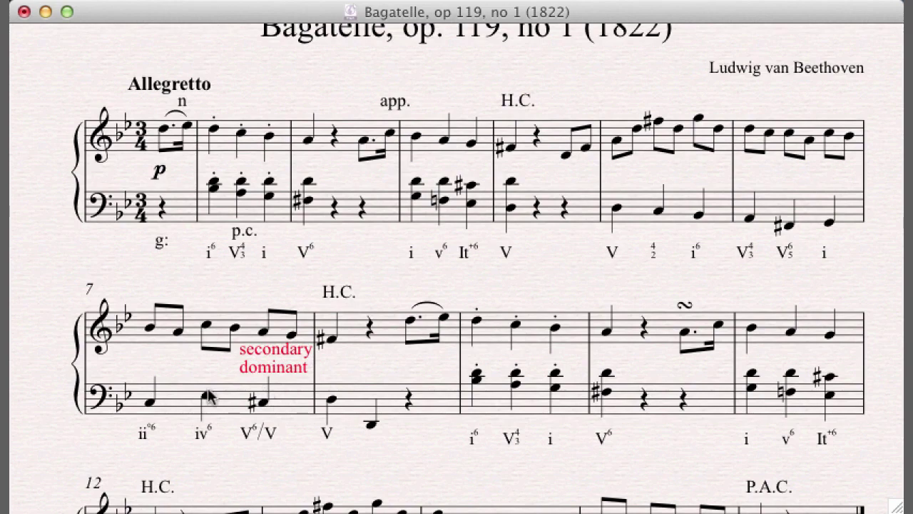
click(150, 329)
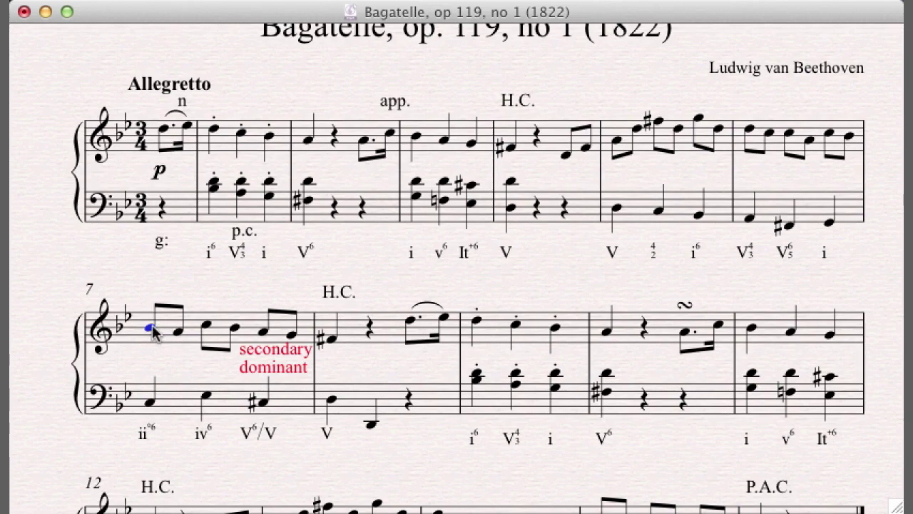
Step: Add a two-line 'sus 7-6' suspension label above bar 7's first note
key(ctrl+t)
text(7)
key(BackSpace)
text(sus)
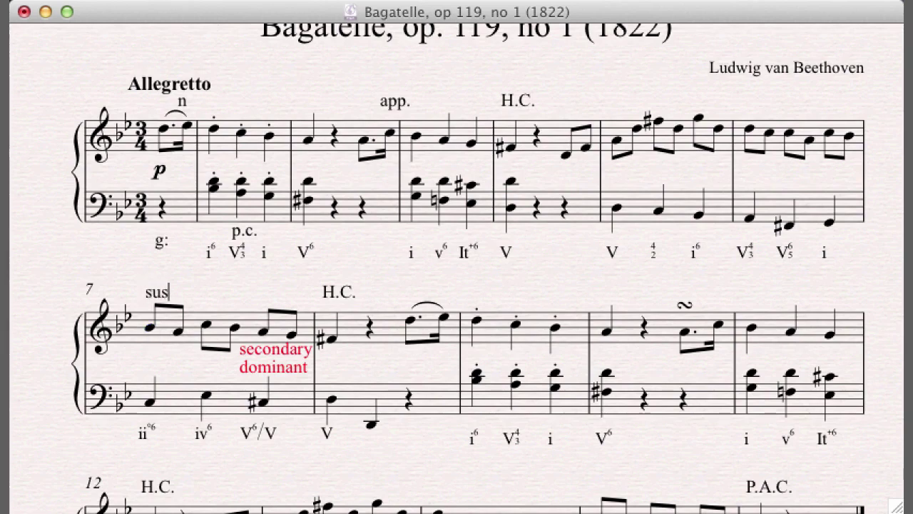
key(Return)
text(7-6)
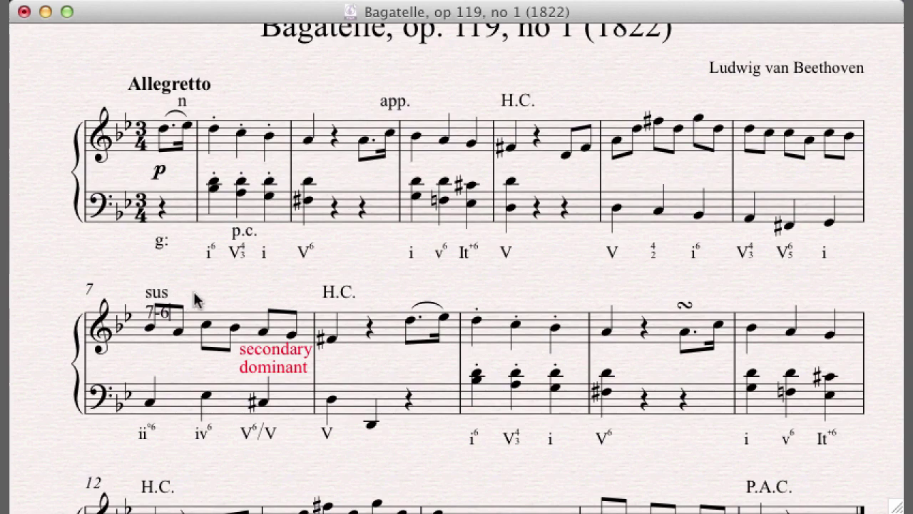
key(Escape)
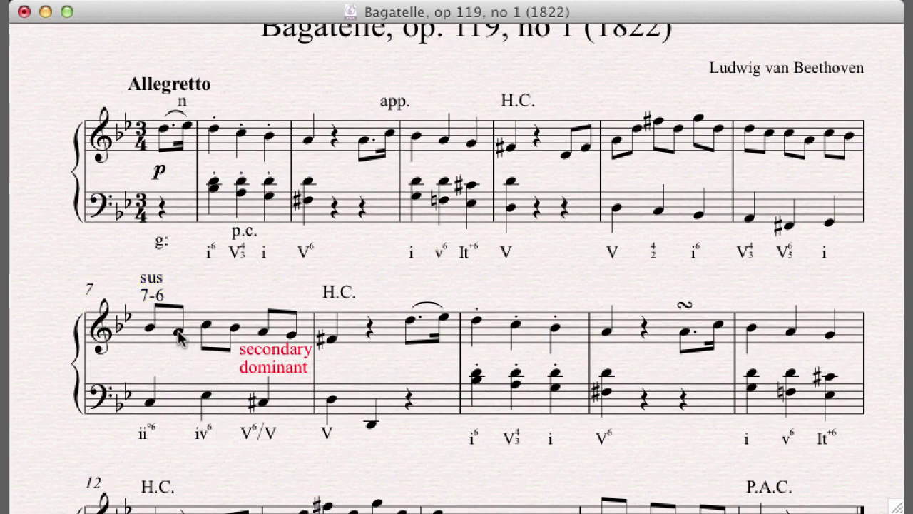
Step: Mark two bar 7 melody notes, including the last eighth, with 'p' passing-tone labels
click(235, 328)
key(super+e)
text(p)
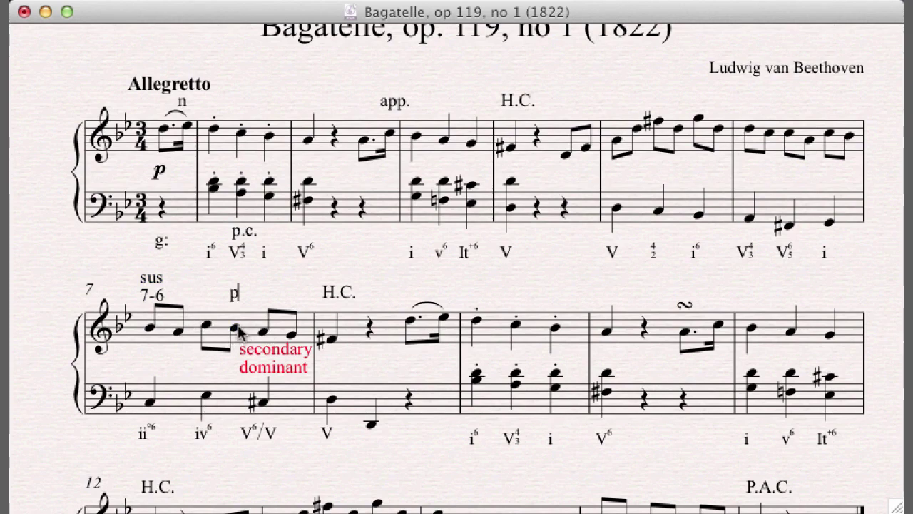
click(263, 295)
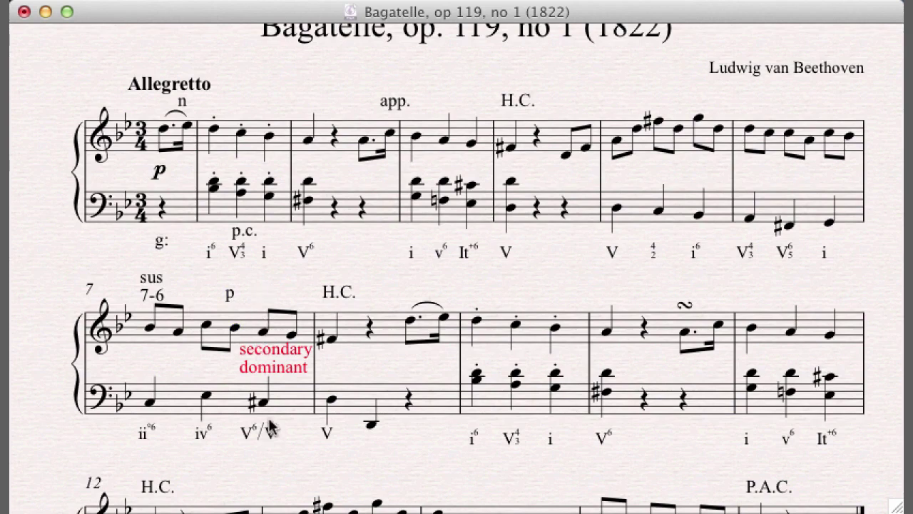
click(293, 338)
key(ctrl+t)
text(p)
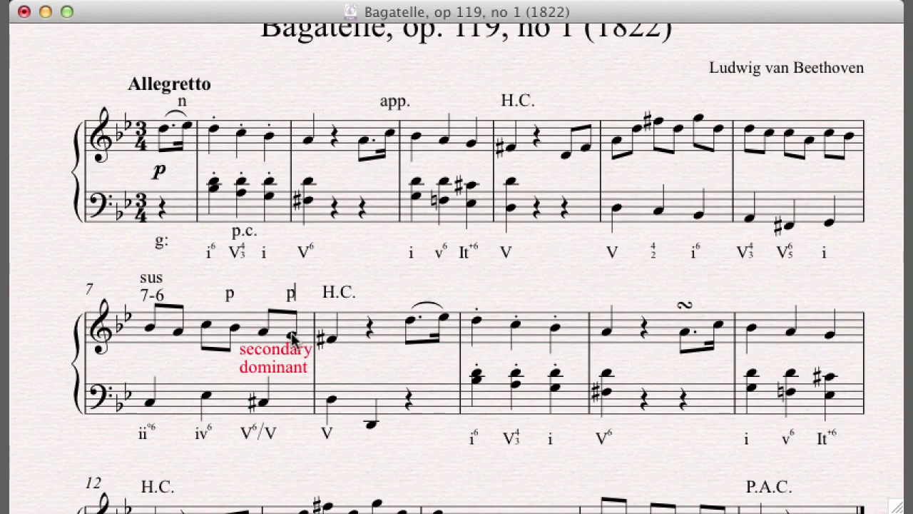
click(395, 289)
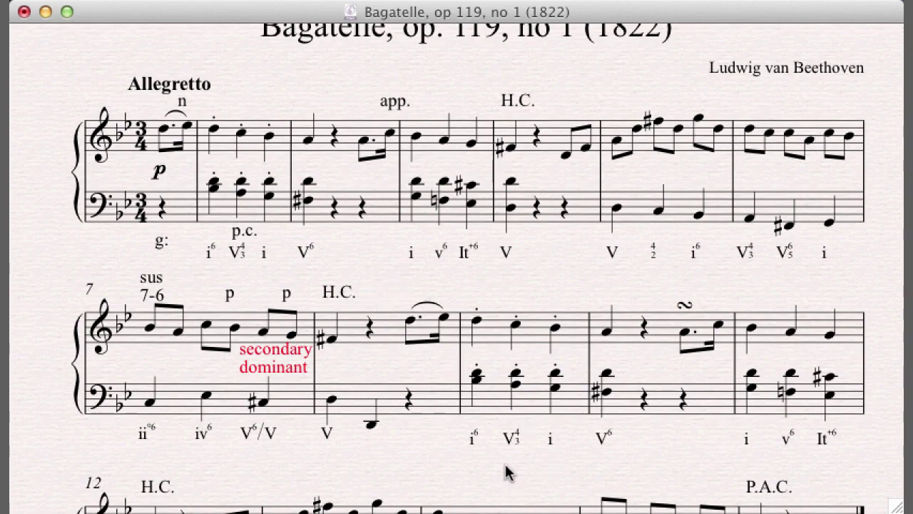
scroll(505, 473, down, 3)
Step: Scroll down until the third system and its bass staff are fully visible
scroll(505, 472, down, 1)
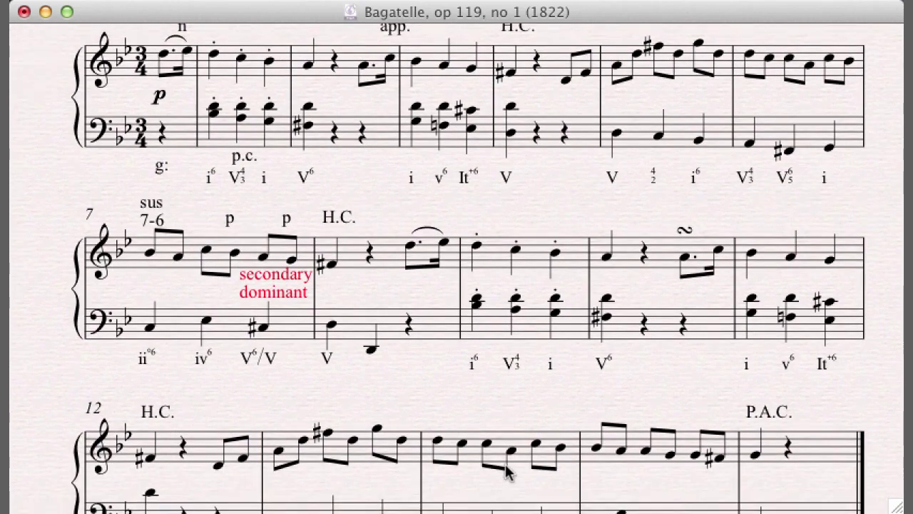
scroll(505, 473, down, 3)
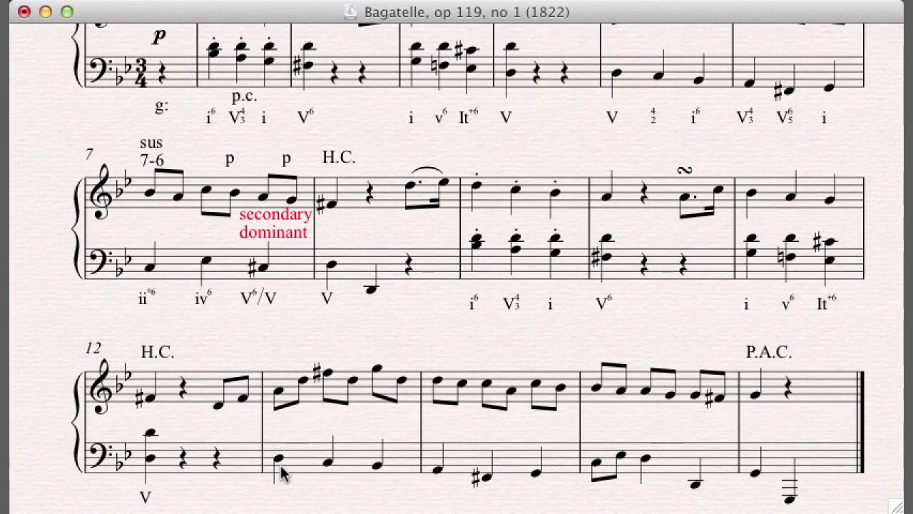
Step: Resume from bar 12's V and label bar 13 with V, 4/2 and i6
double_click(146, 498)
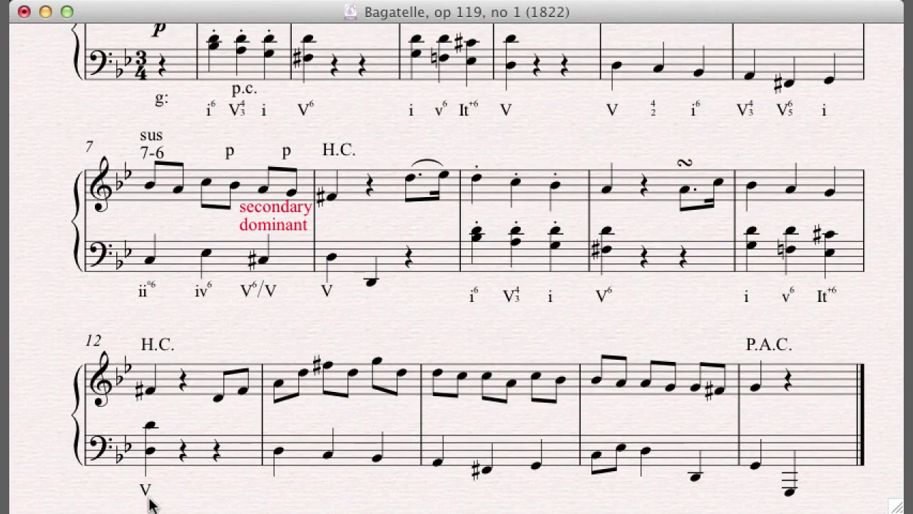
key(space)
text(V)
key(space)
text(42)
key(space)
text(i6)
key(space)
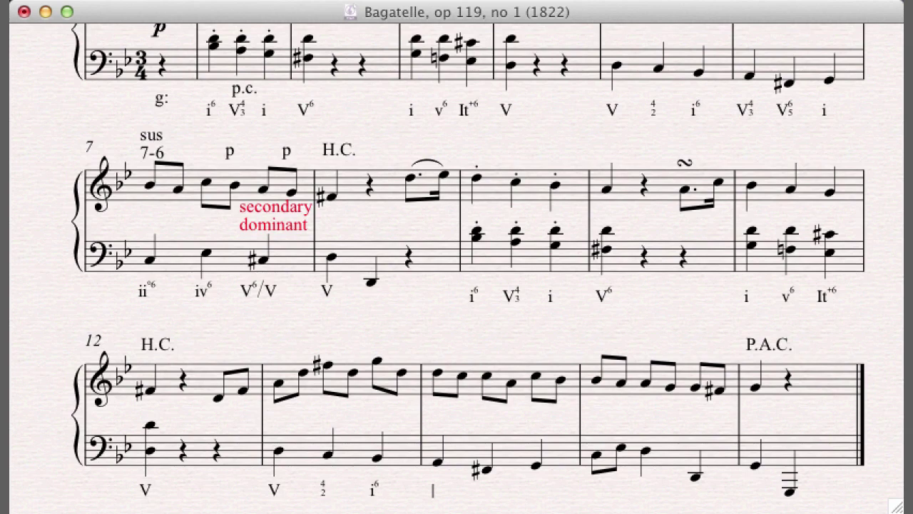
Step: Label bar 14 with V4/3, V6/5 and i, and bar 15's first bass note ii°6
text(V43)
key(space)
text(V65)
key(space)
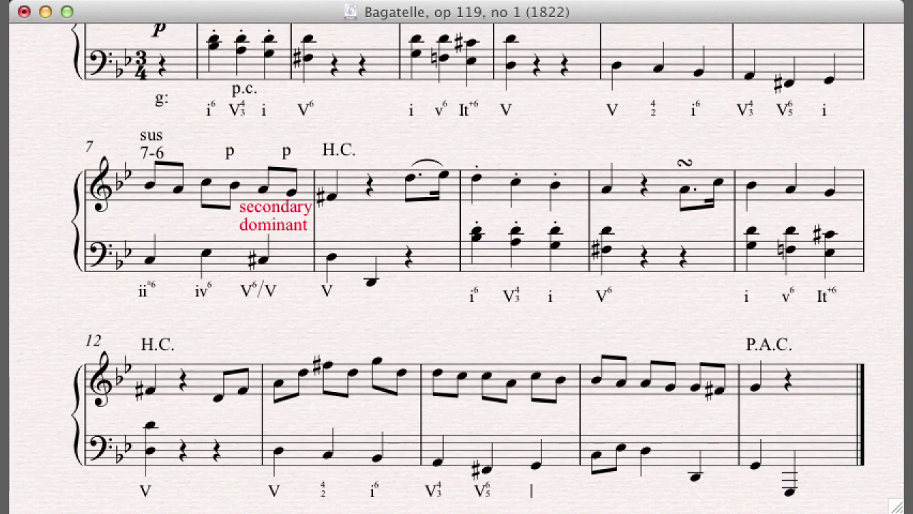
text(i)
key(space)
text(iio6)
click(598, 493)
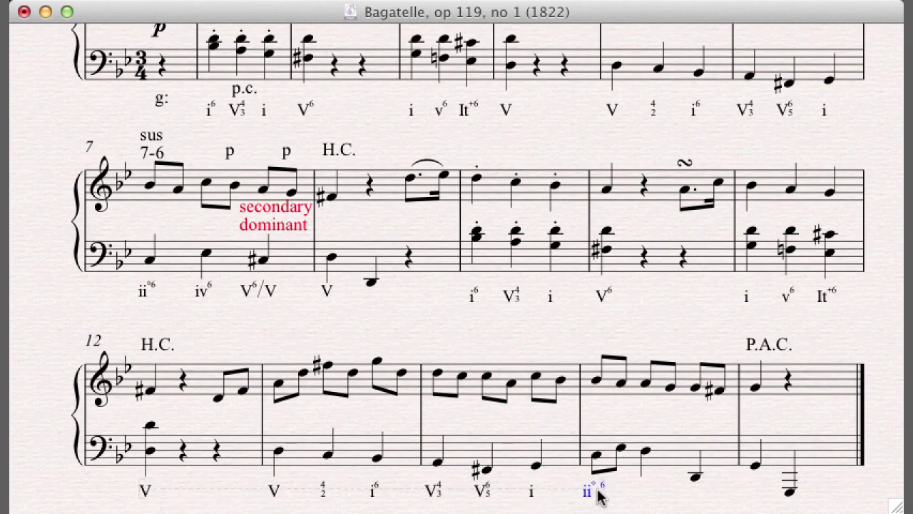
Step: Deselect the finished ii°6 numeral and move on to bar 15's next bass note
key(Escape)
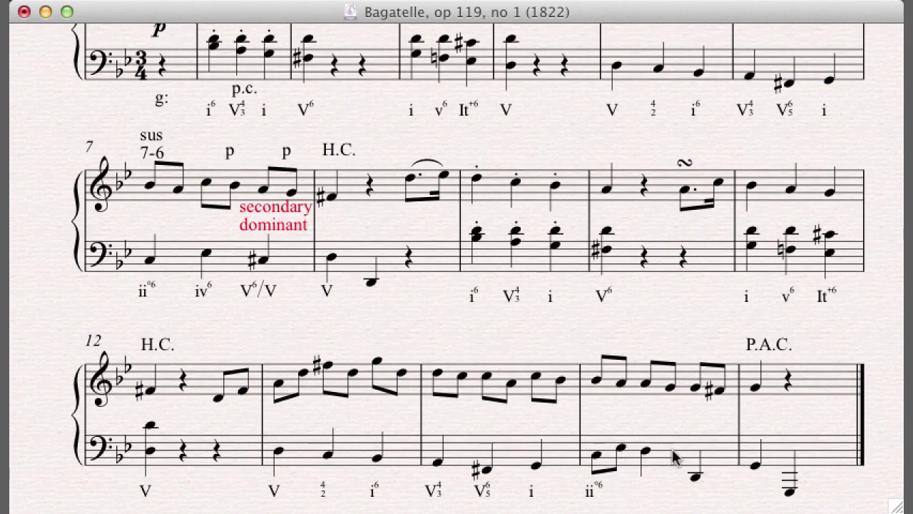
key(space)
Step: Enter i6/4, V and i beneath the remaining bass notes of bars 15 and 16
text(i64 V )
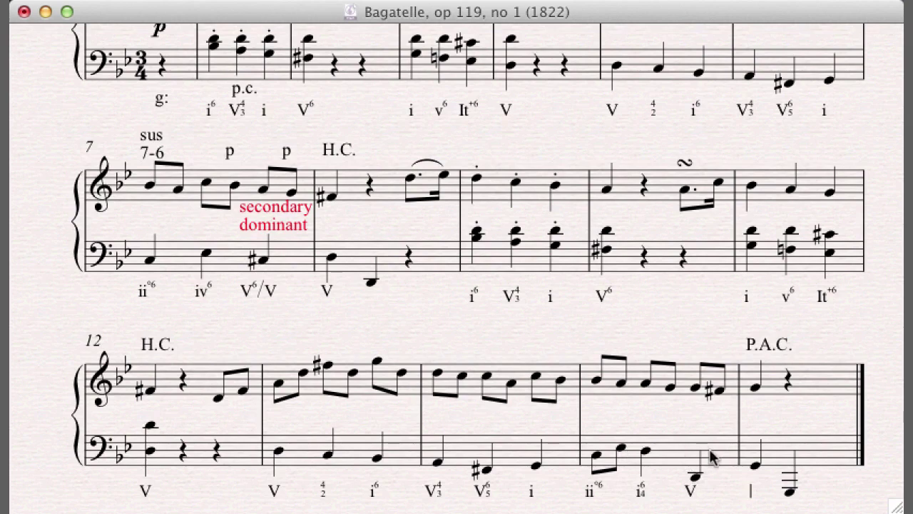
text(i)
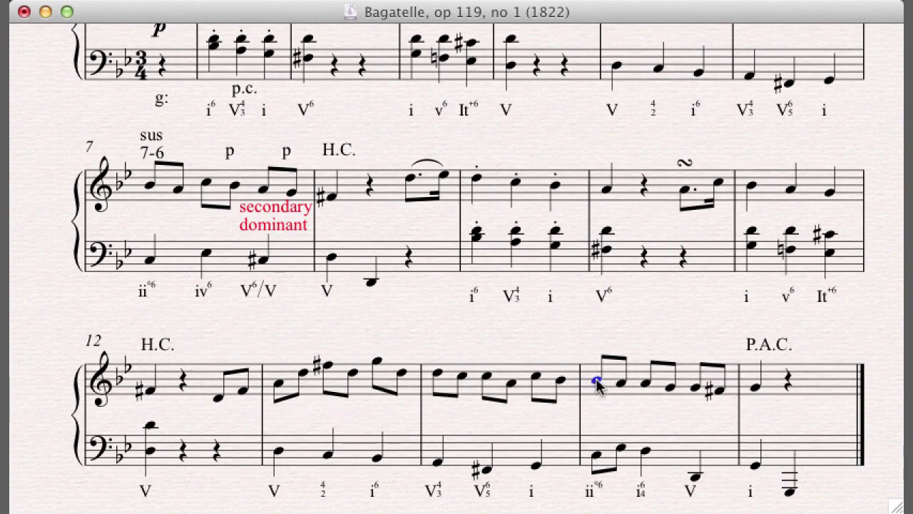
Step: Add 'sus 7-6' above bar 15's first eighth and 'sus' above the next suspended note
key(super+t)
text(sus )
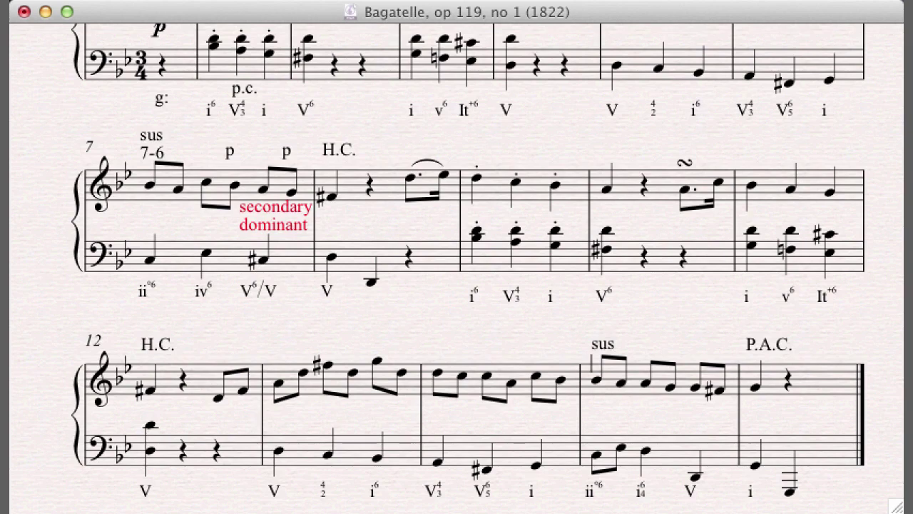
text(7-6)
key(Escape)
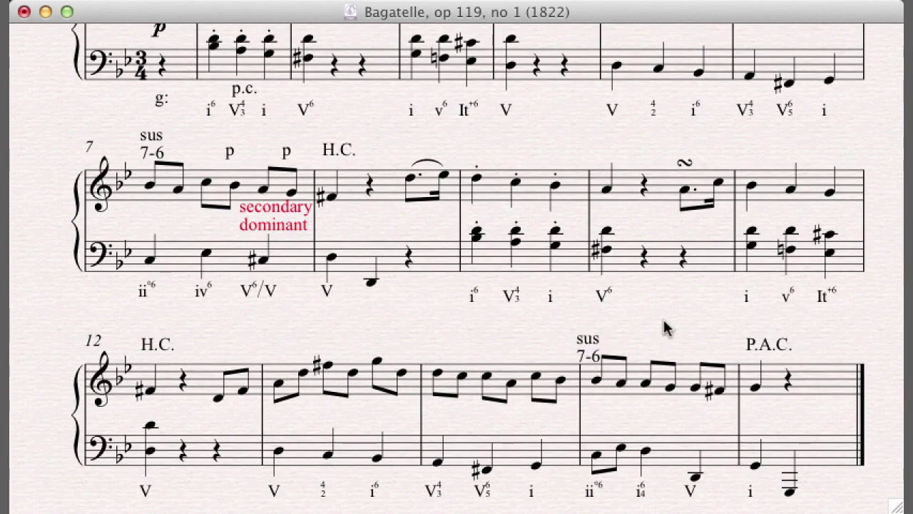
click(645, 386)
text(sus)
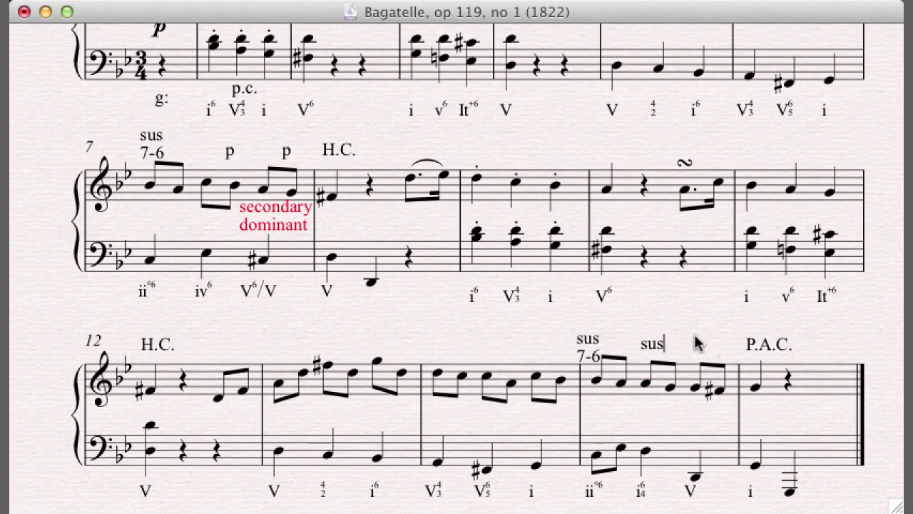
key(Escape)
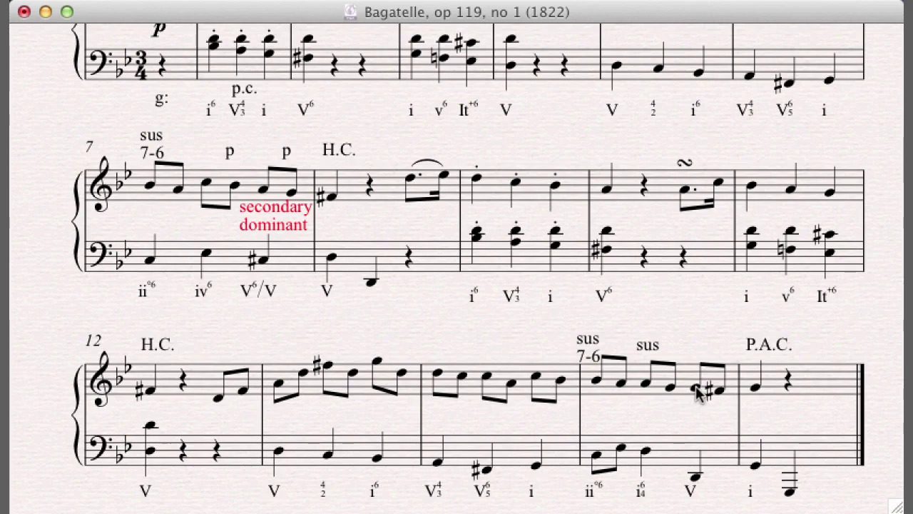
Step: Add a third 'sus' label over bar 15, correcting the mistyped letters
text(dul)
key(BackSpace)
key(BackSpace)
key(BackSpace)
text(dud)
key(BackSpace)
key(BackSpace)
key(BackSpace)
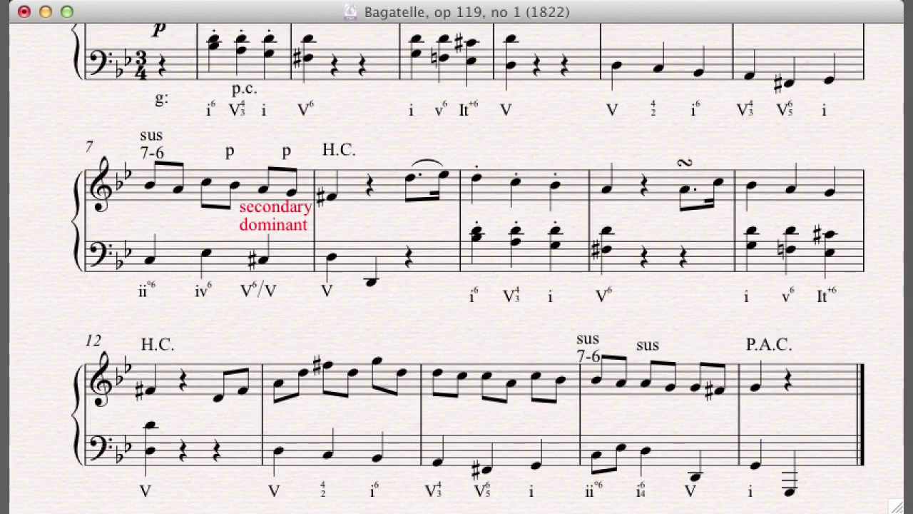
text(sud)
key(BackSpace)
text(s)
key(Escape)
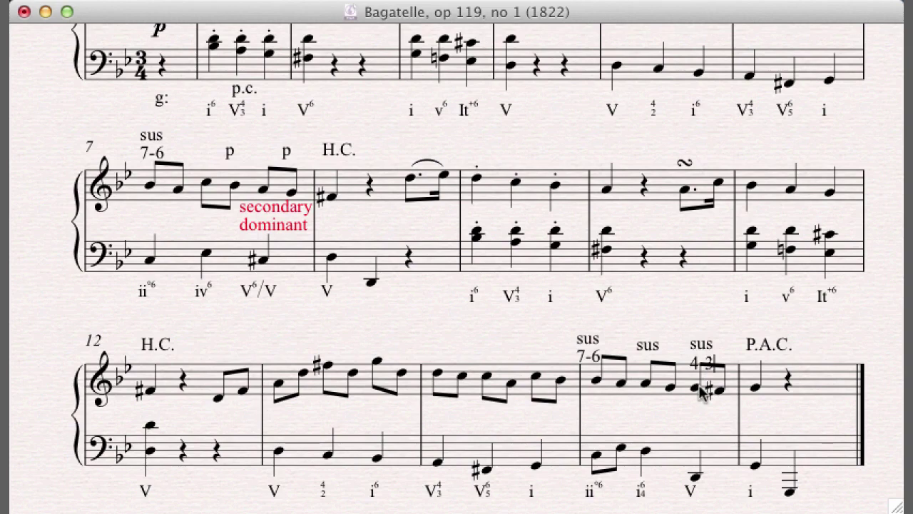